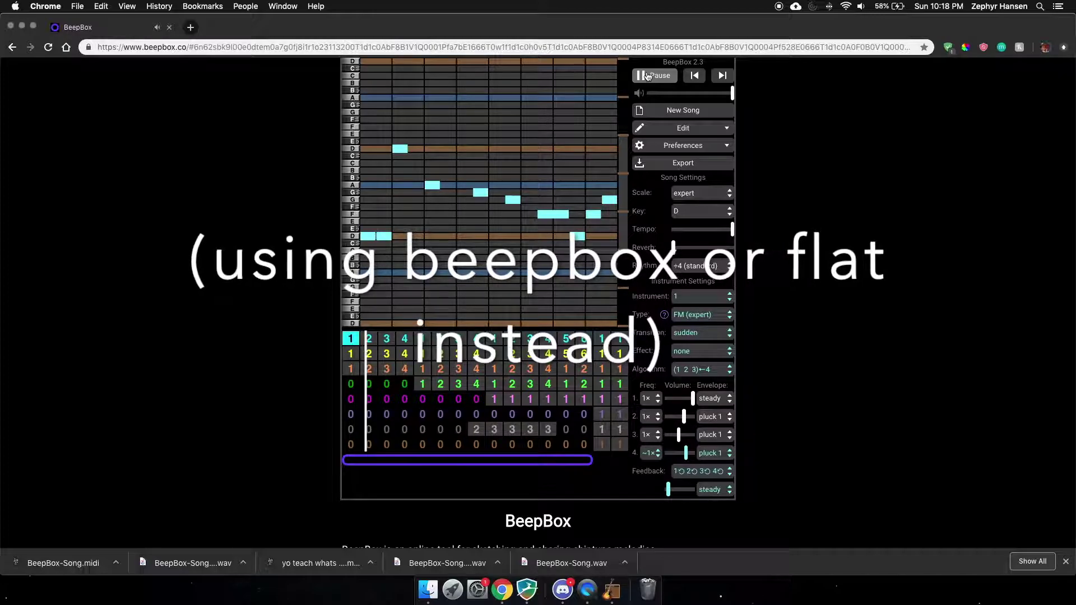
Export the song as a MIDI file named "beep beep sans.midi" into the Music folder.
click(673, 163)
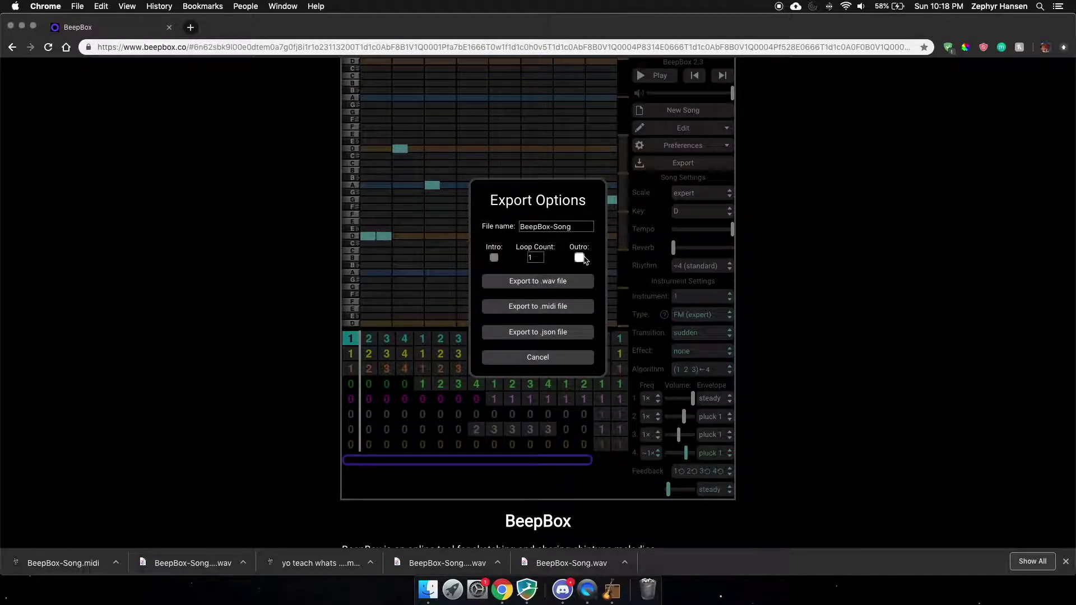
click(562, 312)
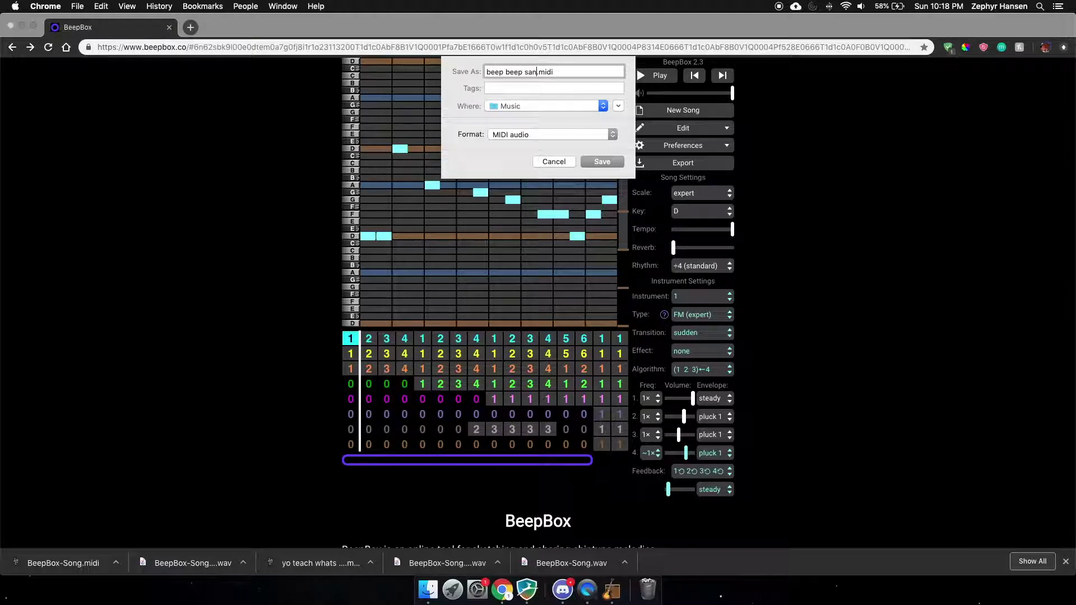
click(619, 166)
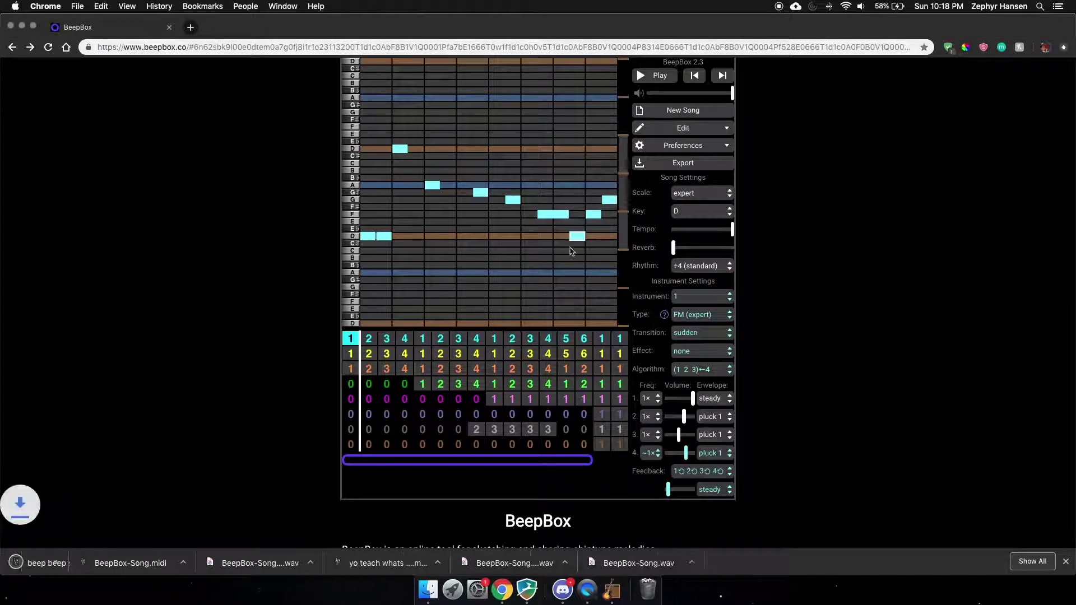
Switch to GarageBand and delete the Bright Synth Strings track that holds the blue channel.
click(612, 589)
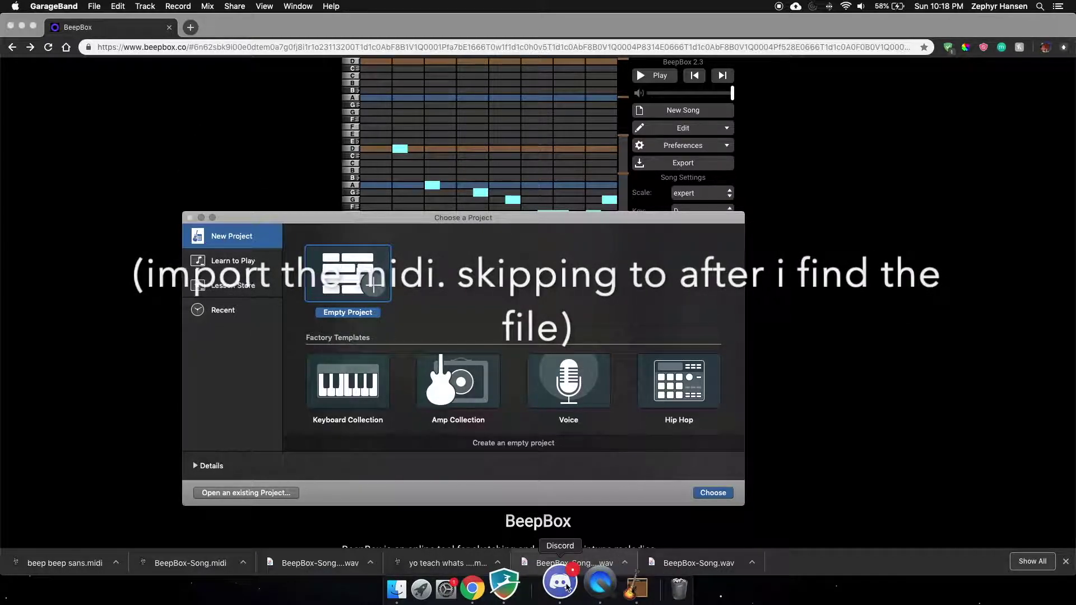
right_click(604, 587)
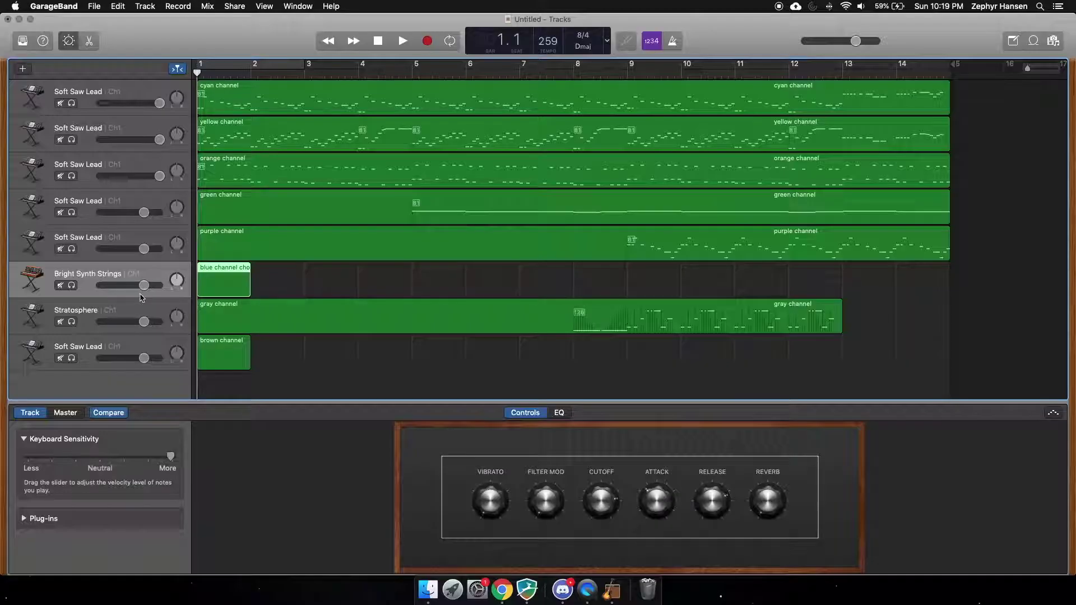
right_click(141, 275)
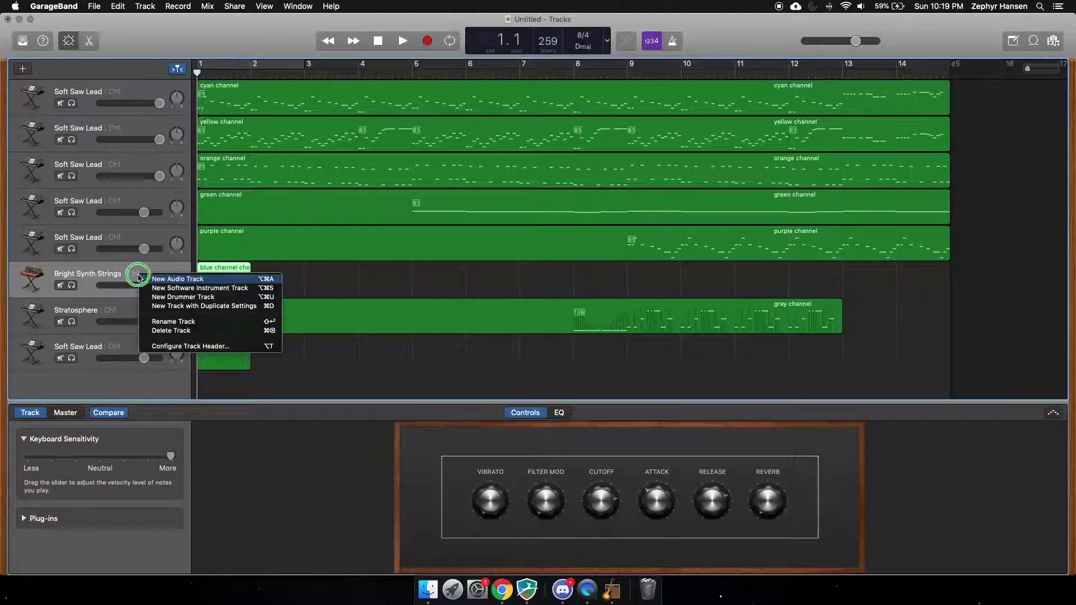
click(170, 332)
click(620, 202)
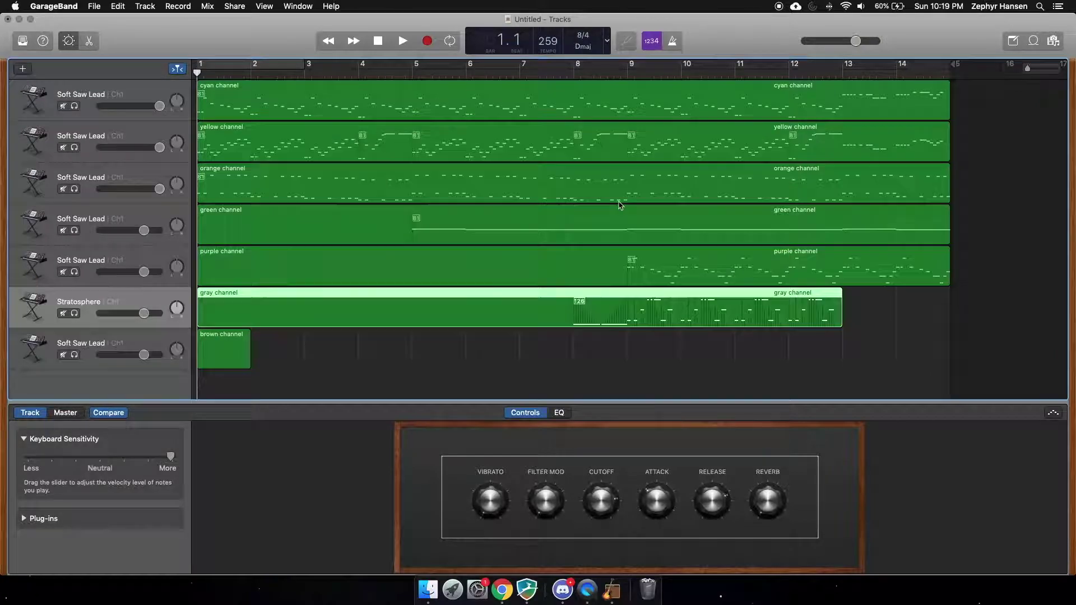
Hide the Smart Controls and delete the empty Soft Saw Lead track that holds the brown channel.
click(153, 347)
key(b)
right_click(153, 343)
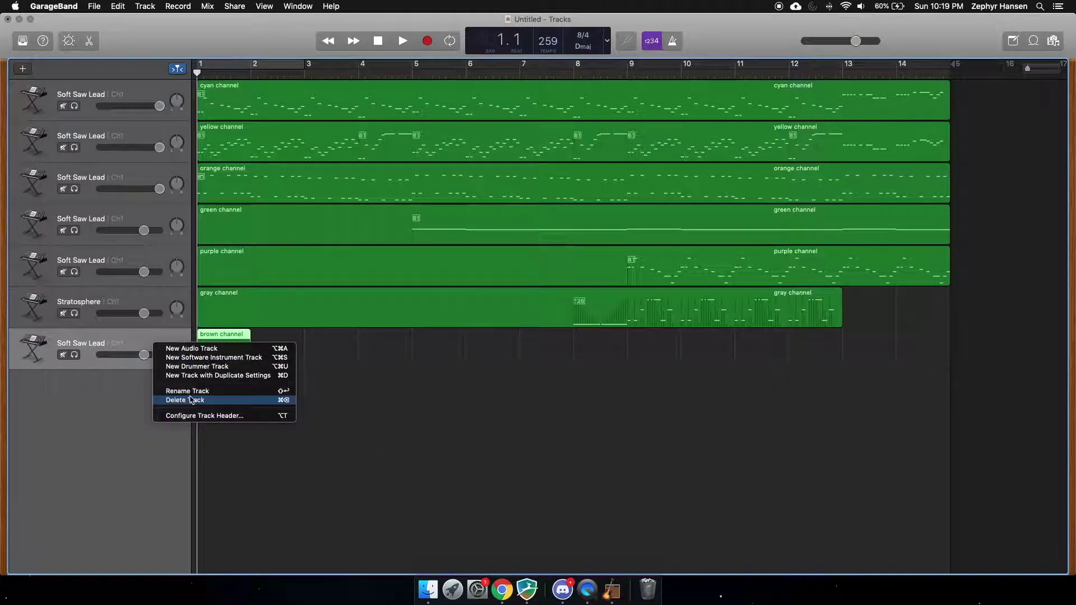
click(252, 359)
key(super+BackSpace)
click(619, 201)
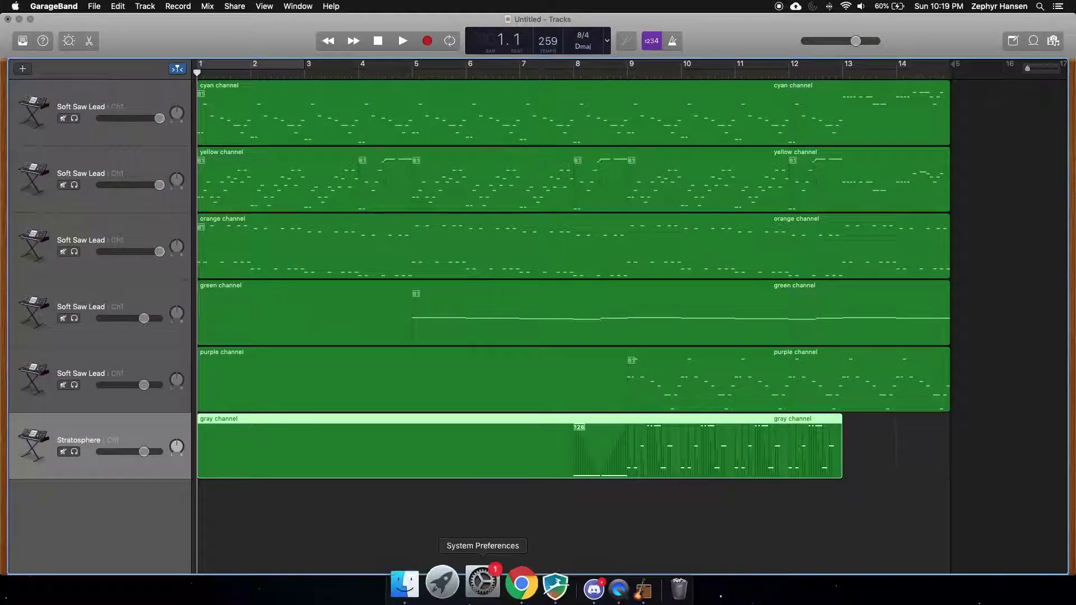
Check the gray channel in BeepBox, and back in GarageBand solo the Stratosphere track with its volume lowered.
click(505, 586)
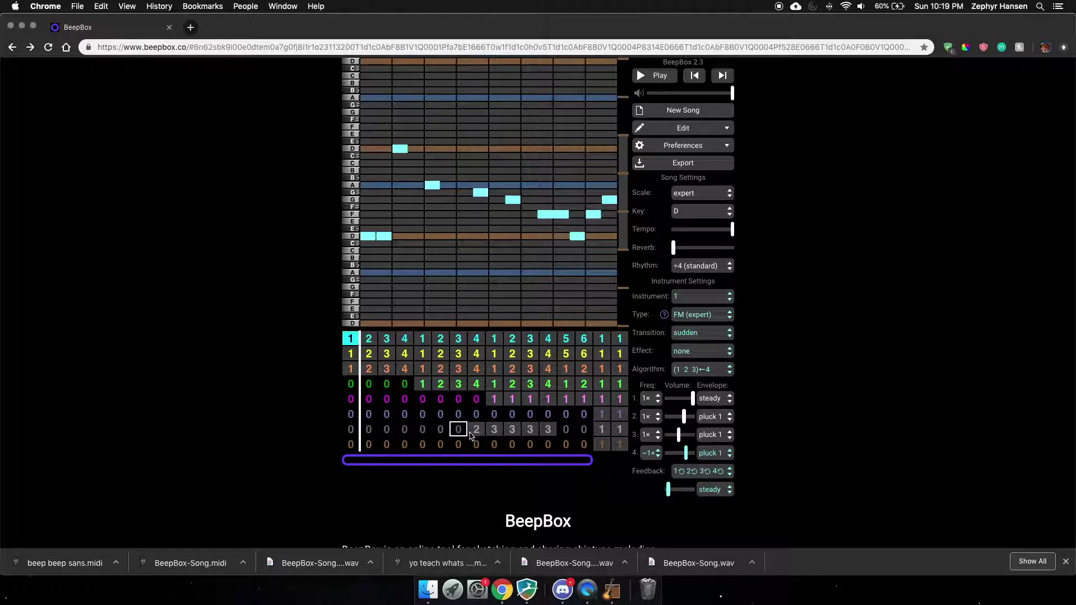
click(612, 589)
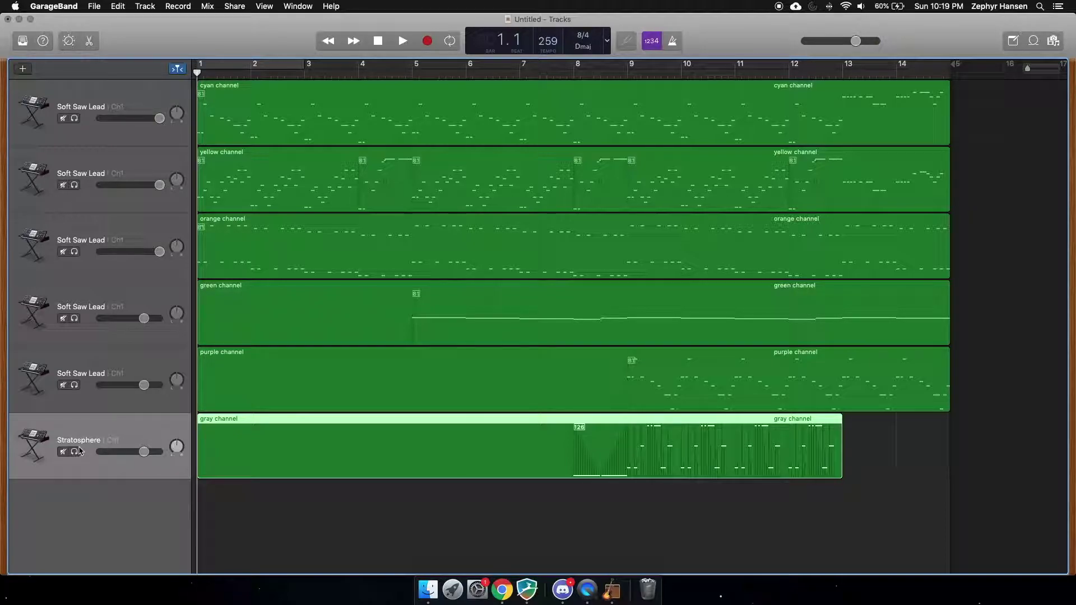
click(74, 452)
Play the soloed Stratosphere track from bar 9 and again from bar 7.
click(628, 74)
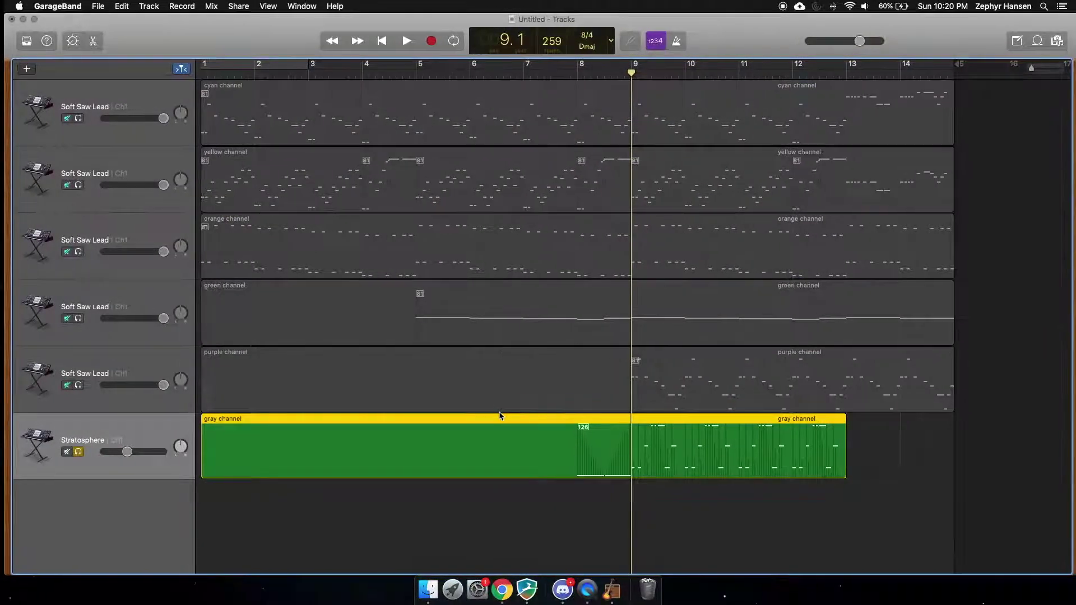
click(403, 41)
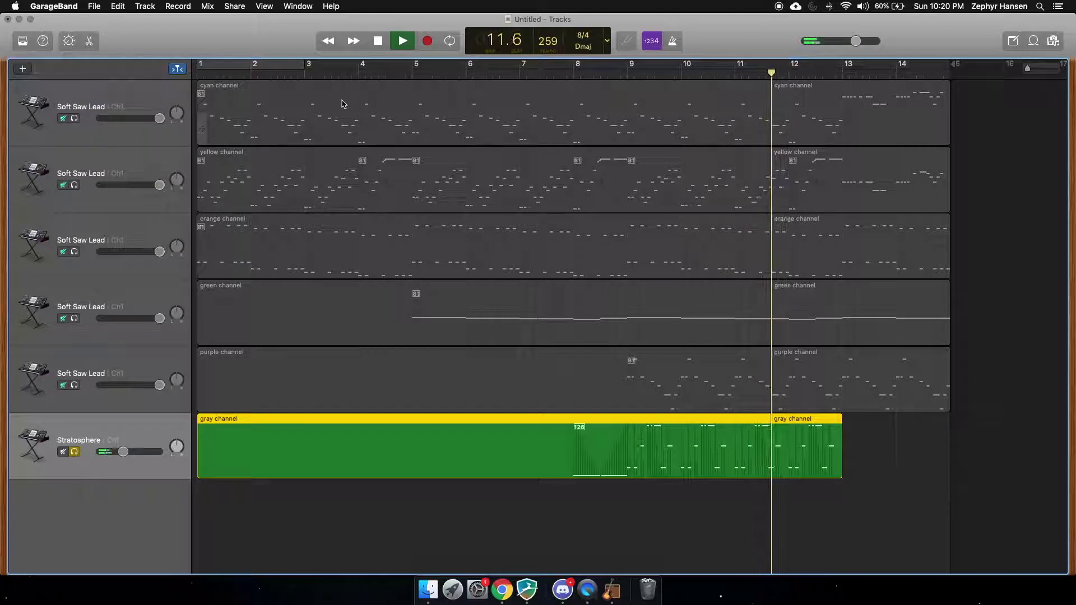
click(522, 73)
key(space)
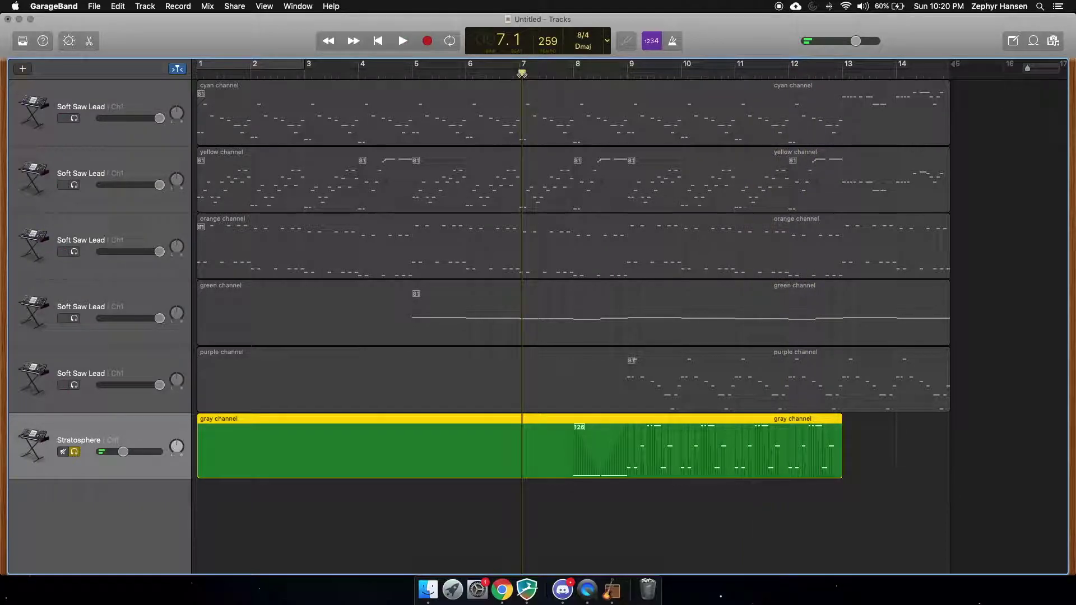
click(399, 47)
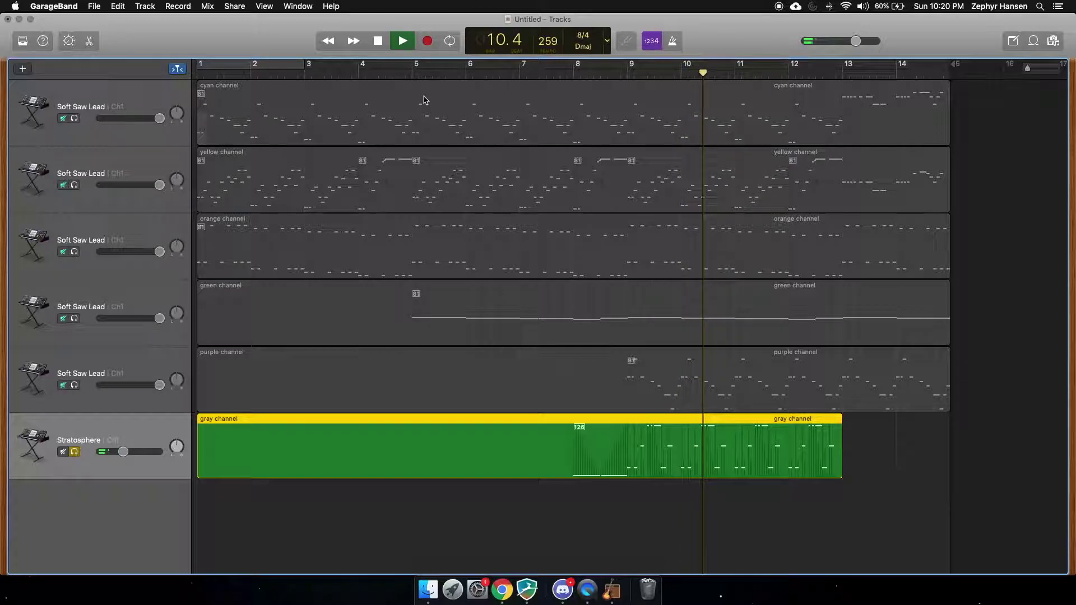
Try the Stratosphere track at full volume, lower it again and replay the part from bar 8.
drag(123, 451, 211, 452)
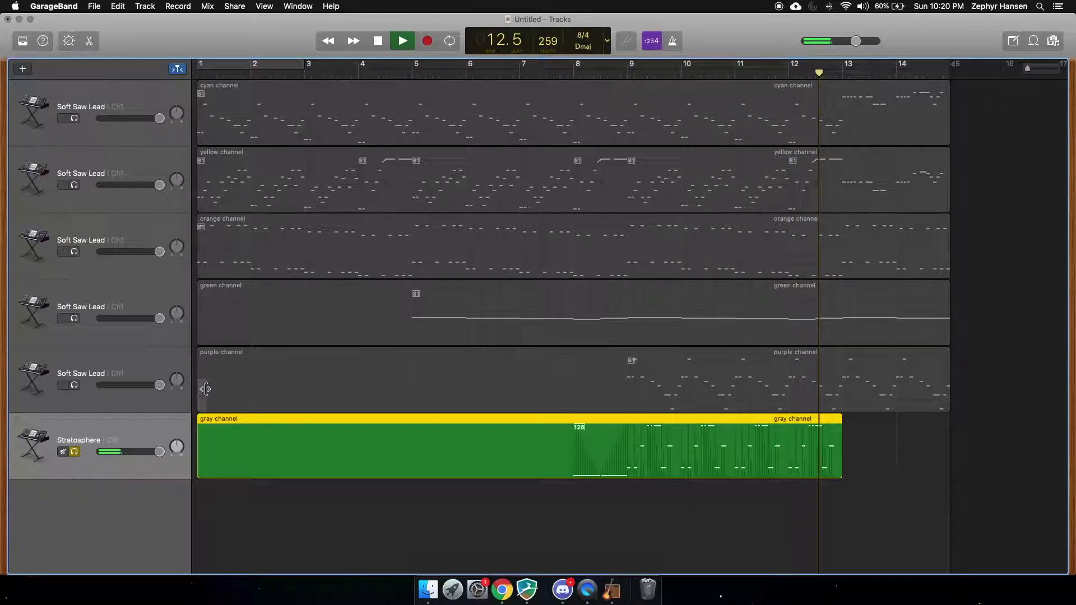
click(402, 41)
click(385, 43)
click(572, 73)
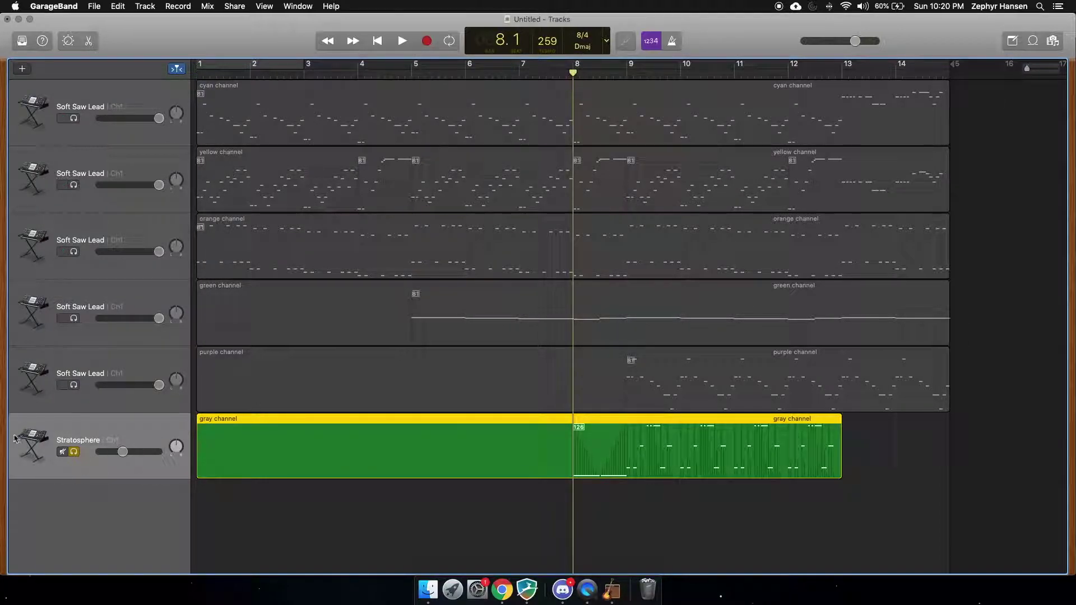
click(401, 42)
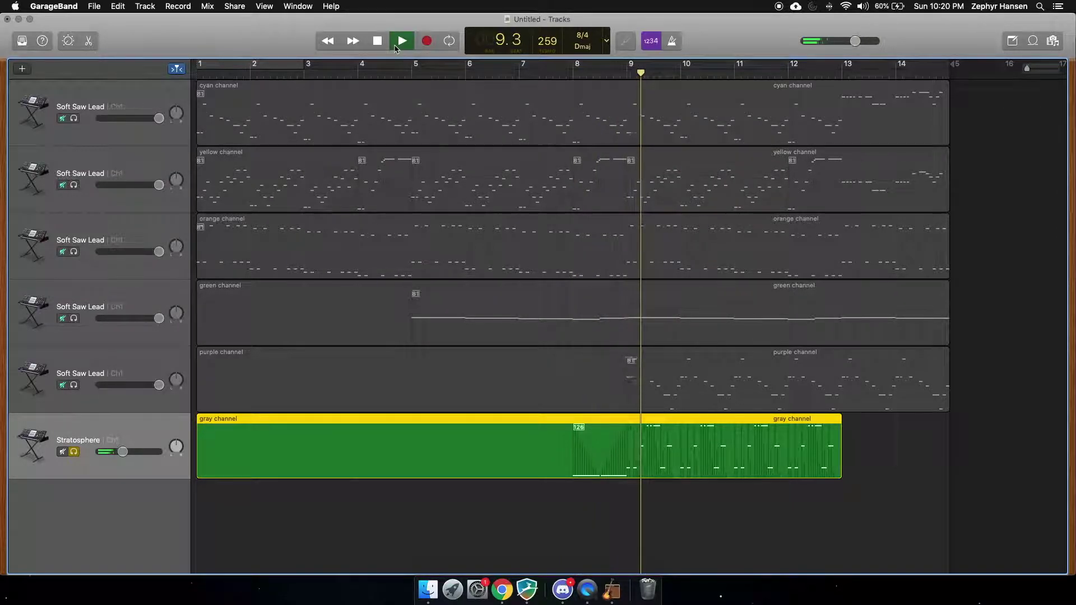
Switch to BeepBox and view the drum patterns 3 and 2 of the gray channel.
click(503, 590)
click(549, 429)
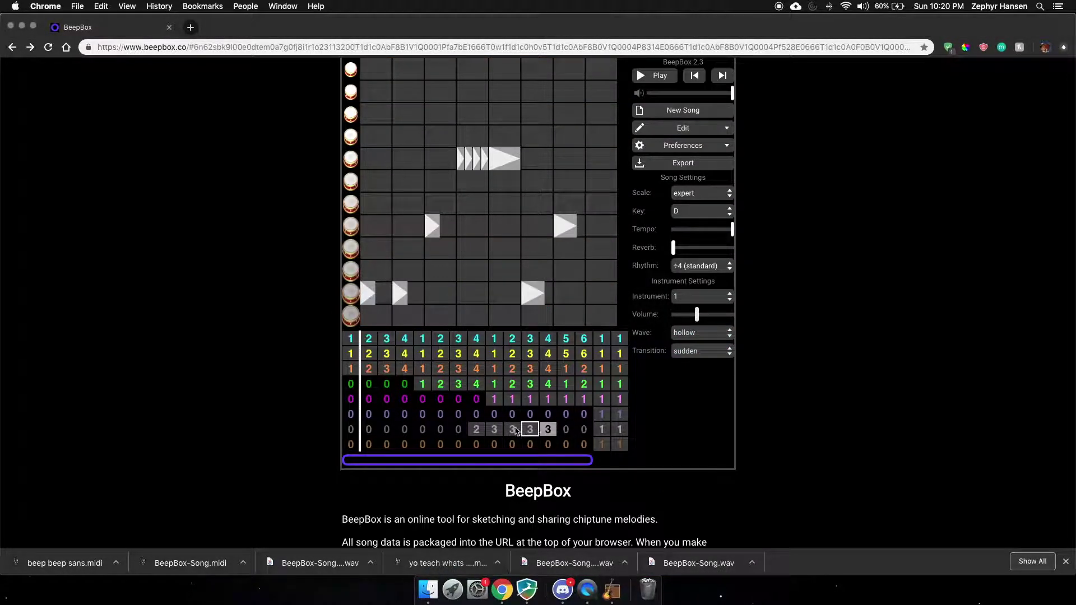
click(479, 429)
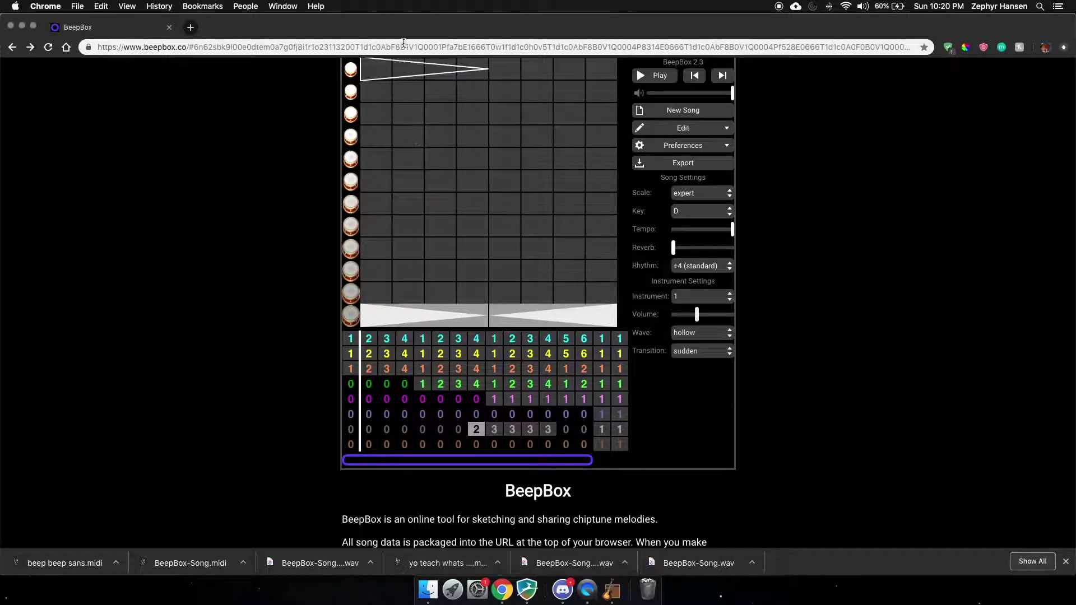
Return to GarageBand, play the soloed Stratosphere track from just before bar 8, and reset the playhead to the start.
click(610, 585)
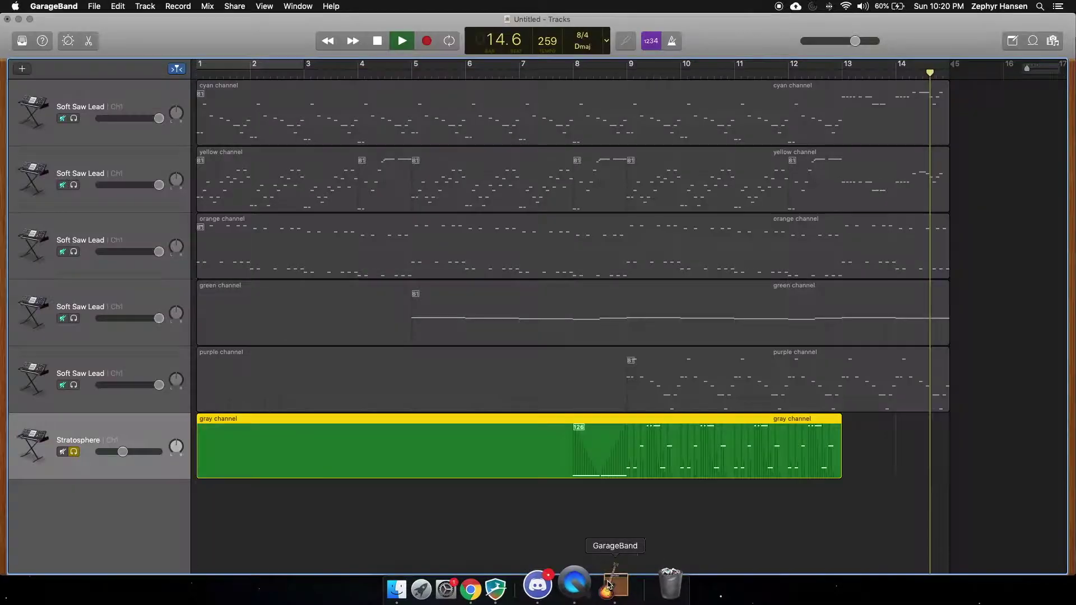
click(552, 71)
click(492, 101)
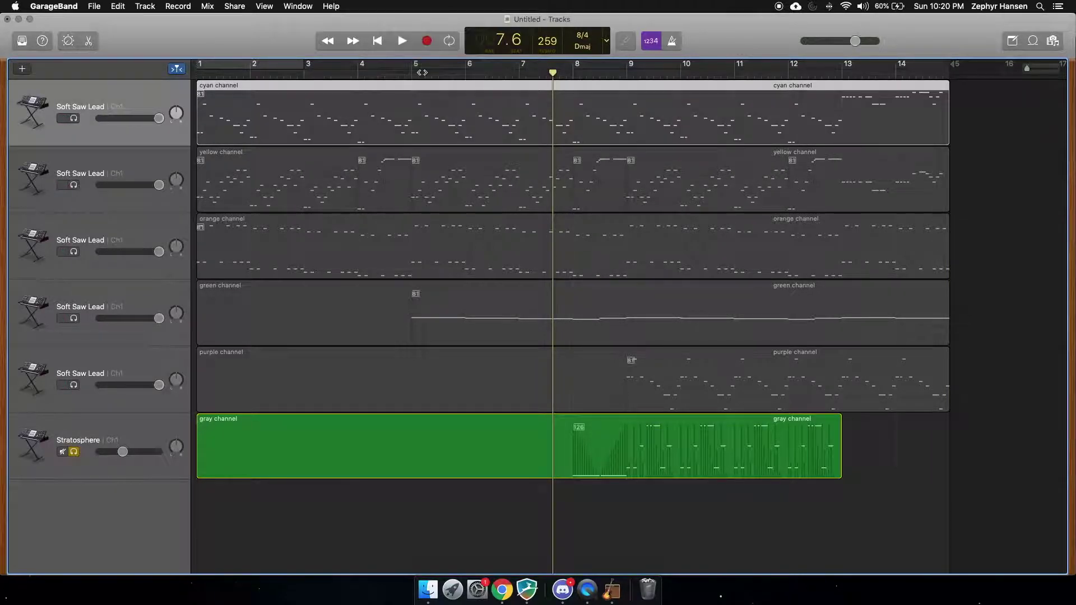
click(400, 40)
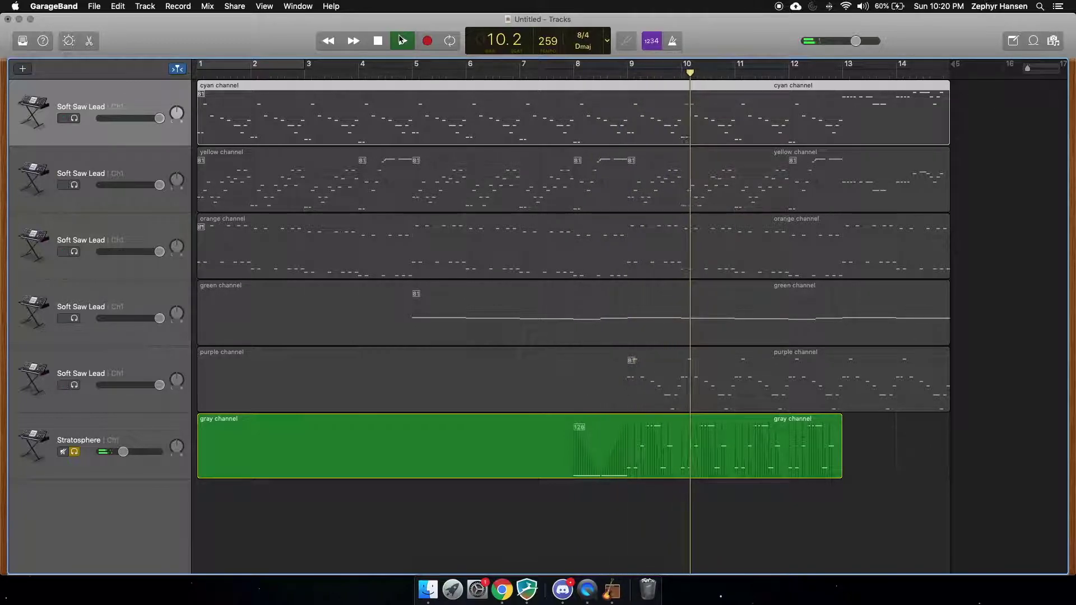
click(401, 41)
key(Return)
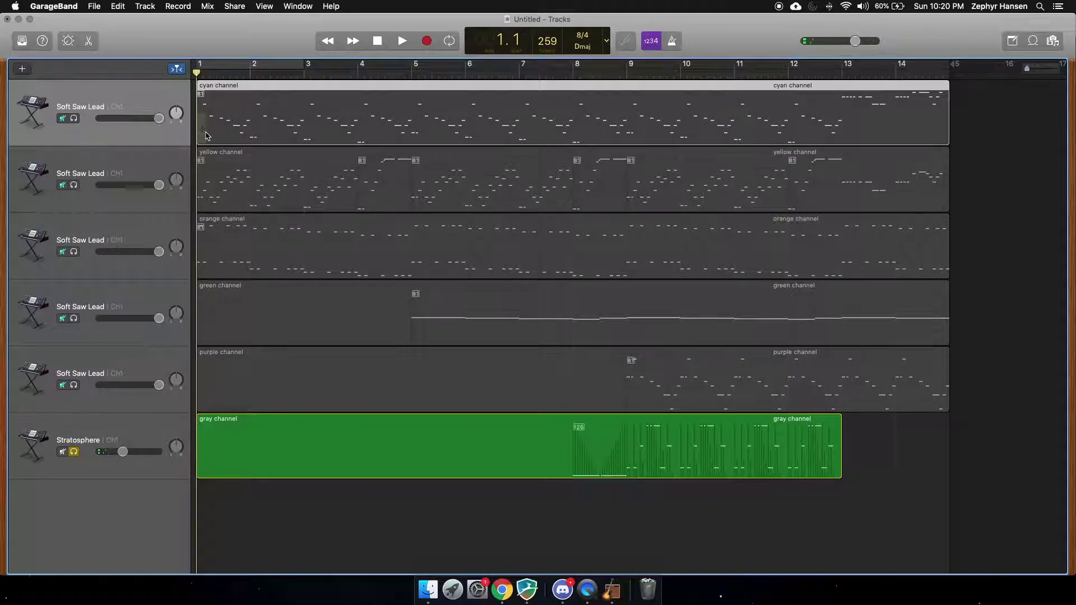
Turn off solo on the cyan and gray channel tracks and play the full arrangement from the beginning.
click(74, 118)
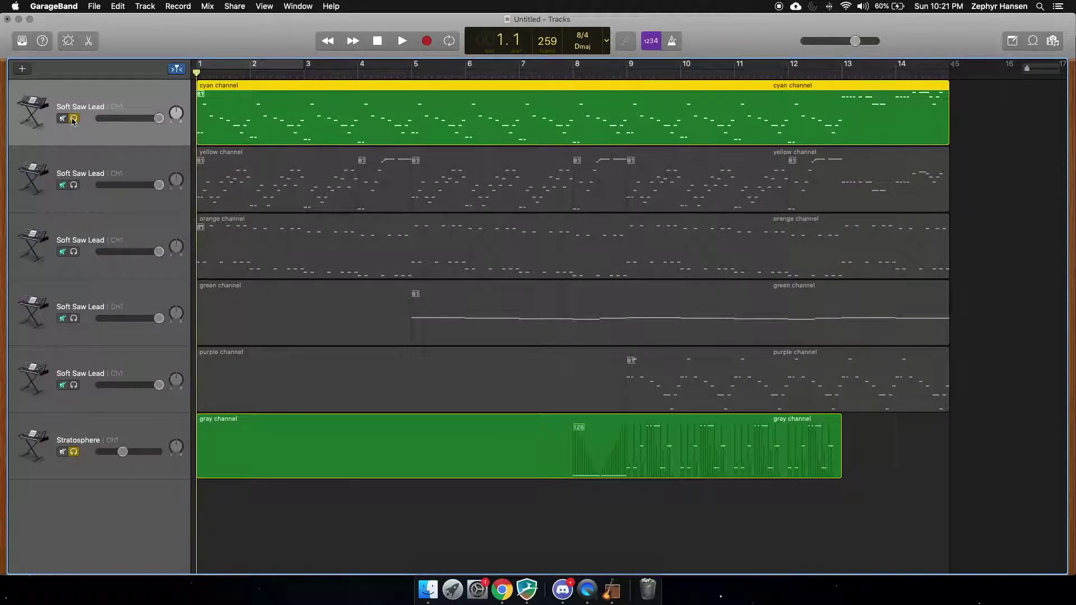
click(74, 118)
click(74, 452)
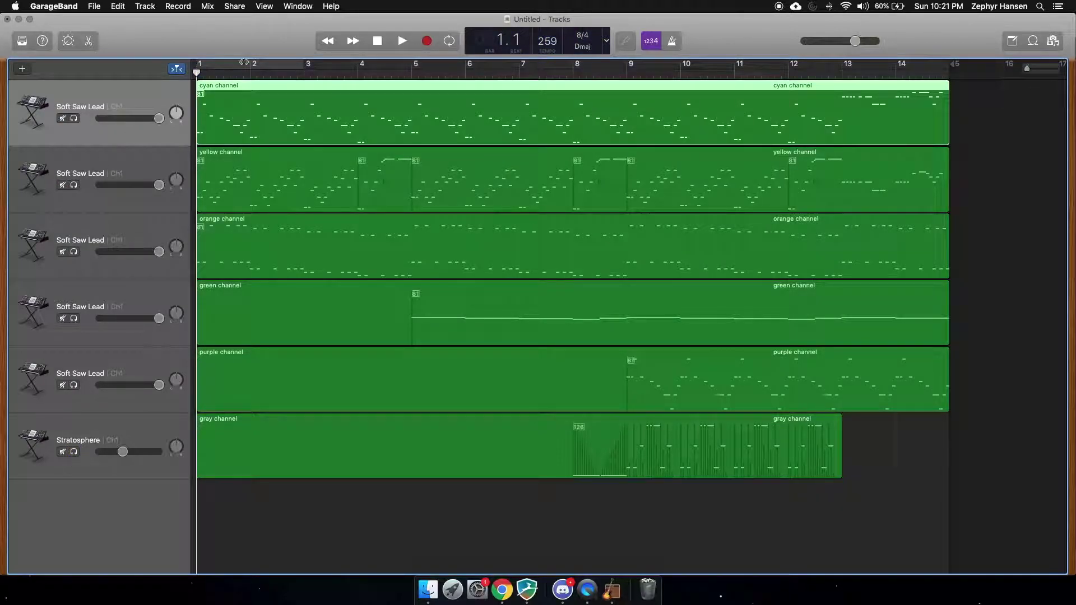
click(398, 40)
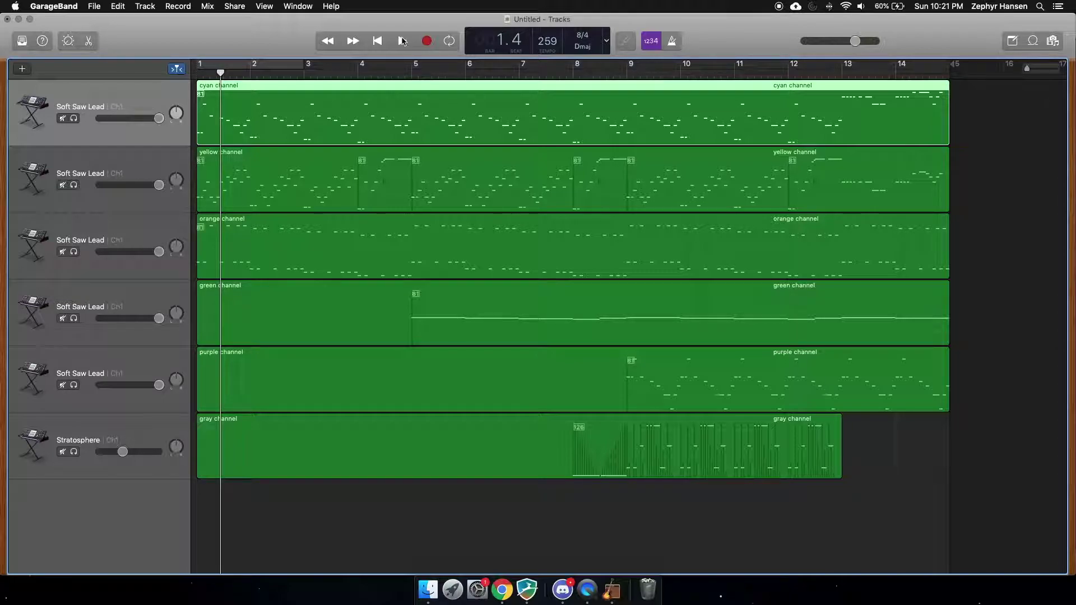
click(402, 40)
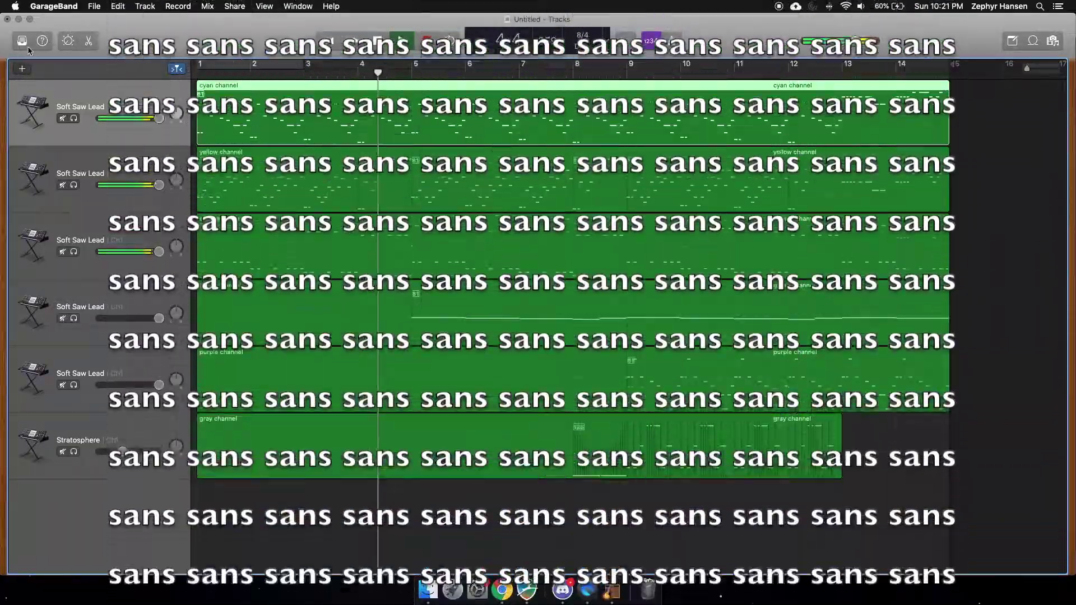
Show the sound Library for the cyan channel track, stop playback and return the playhead to the start.
click(22, 41)
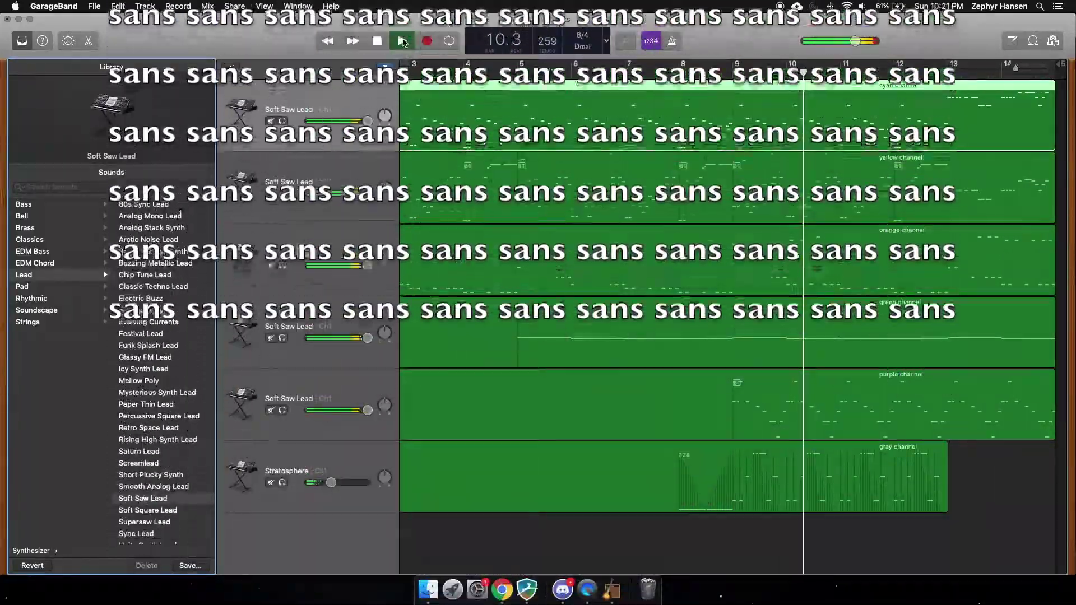
key(space)
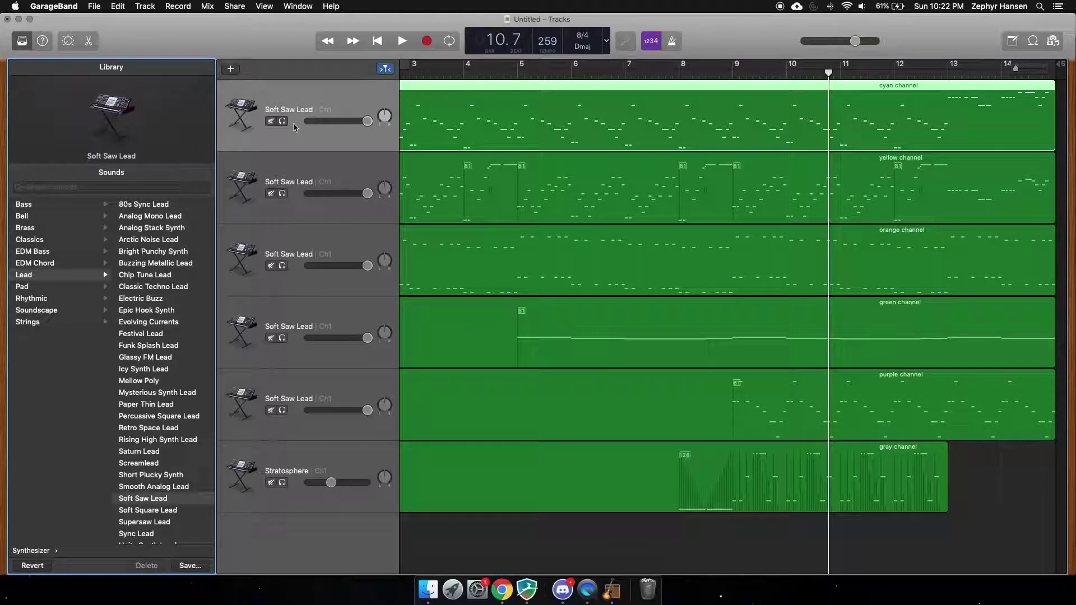
click(379, 41)
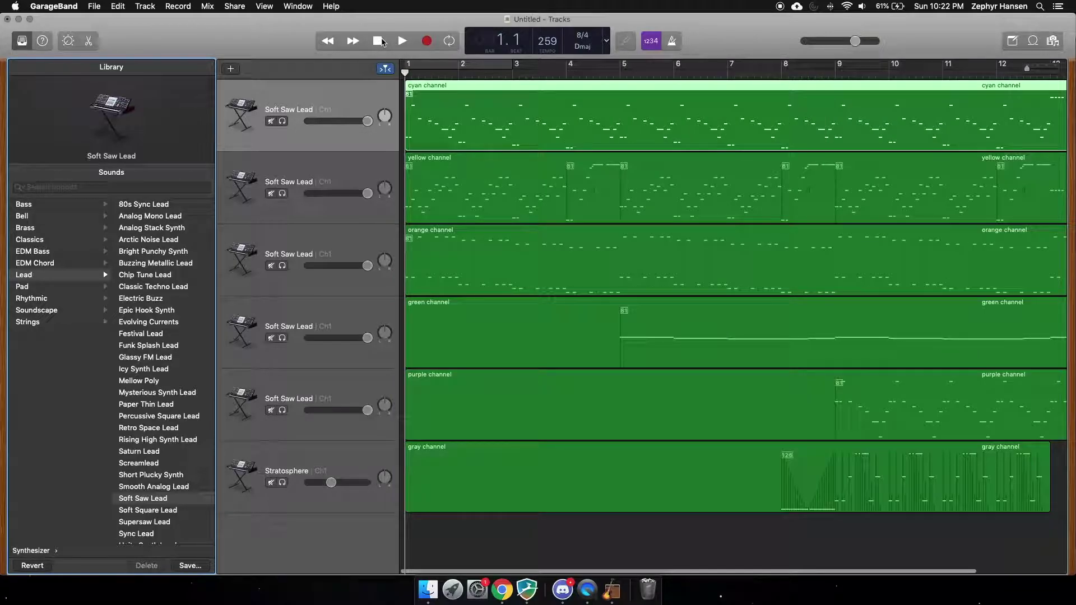
Solo the cyan channel track and audition it with Soft Saw Lead and the Agile Synth Bass sound.
click(282, 122)
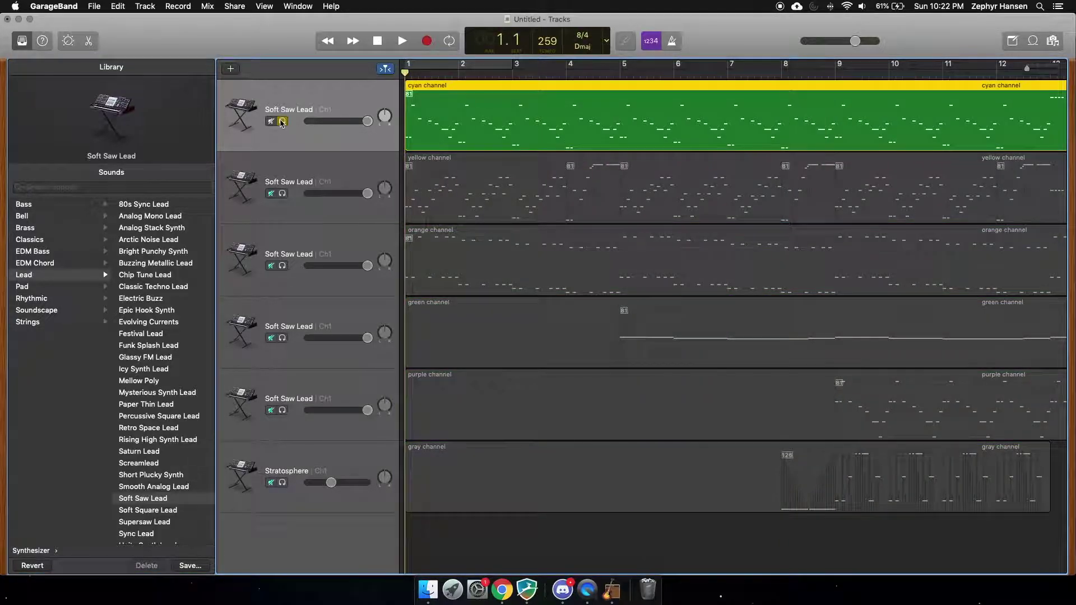
click(401, 41)
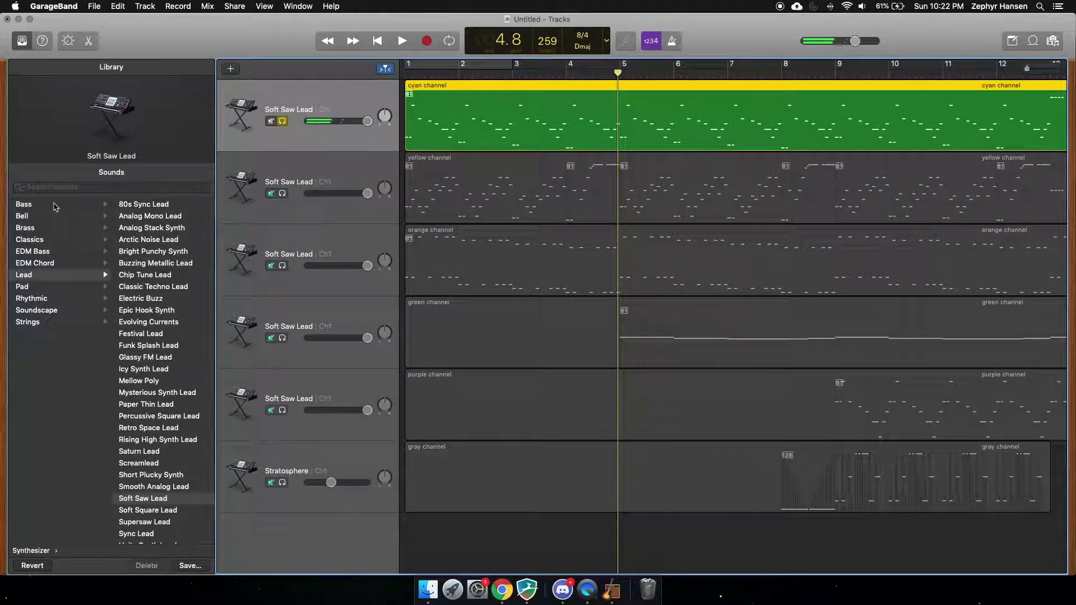
click(95, 206)
click(378, 41)
click(402, 40)
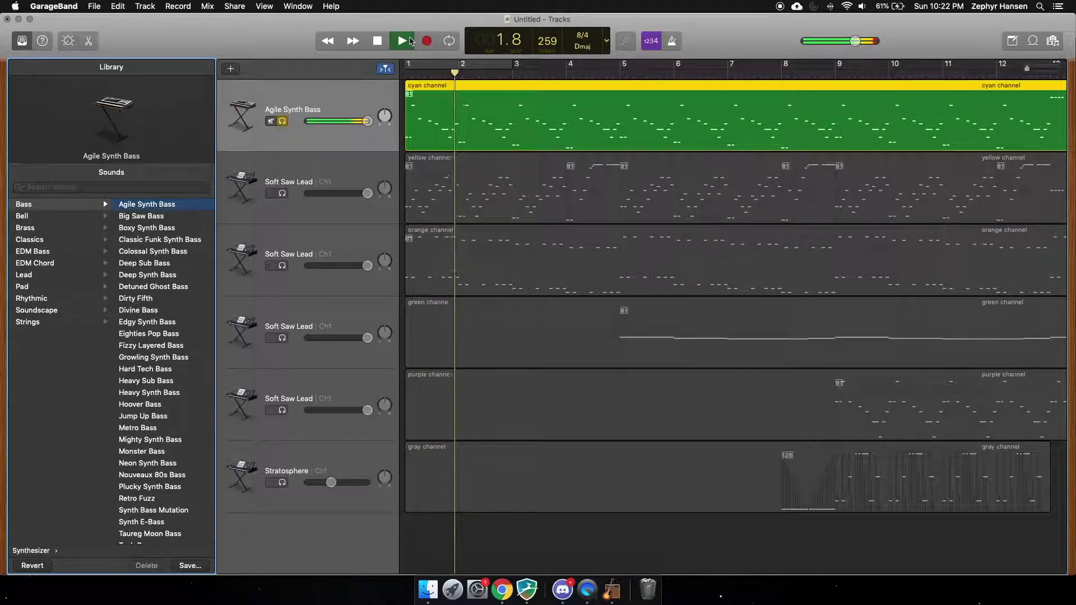
Try Big Saw Bass on the cyan channel track, settle on Boxy Synth Bass and play it.
click(164, 216)
click(164, 229)
click(407, 41)
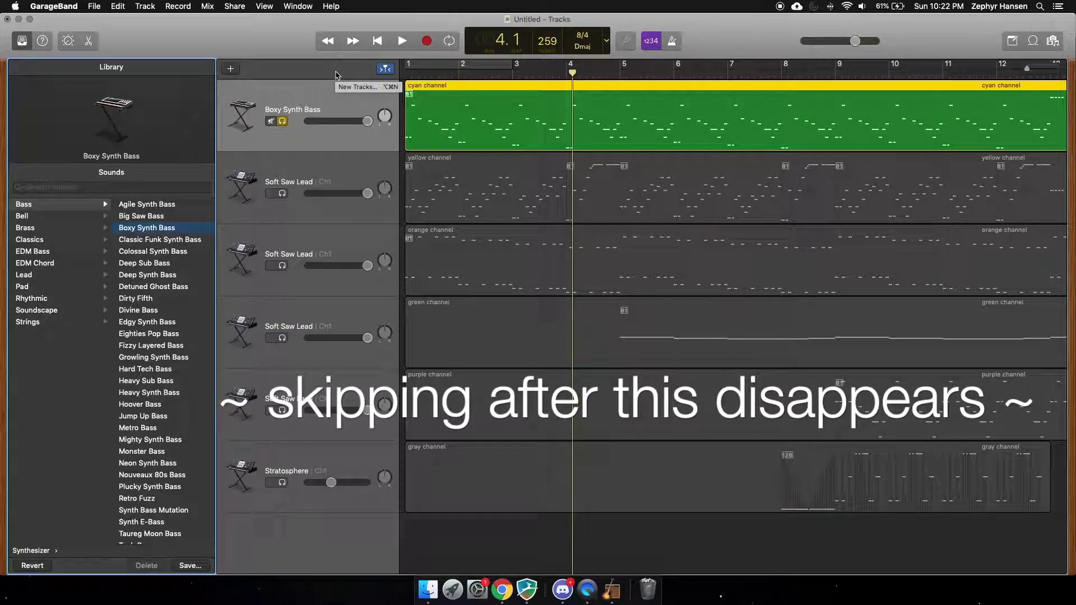
Play the re-instrumented arrangement from the beginning through to its end and return the playhead to the start.
click(398, 47)
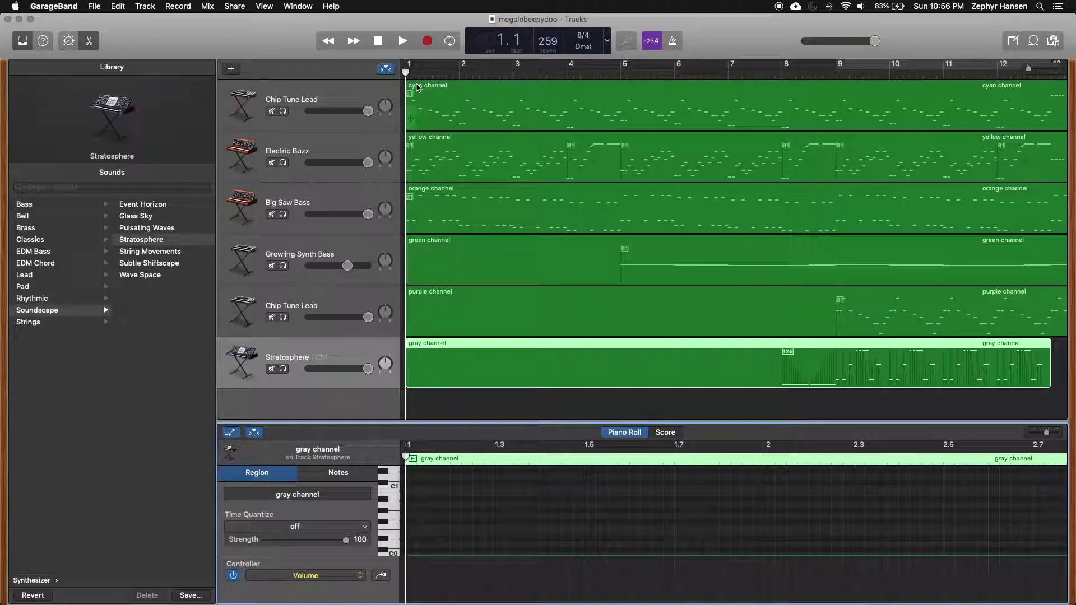
click(403, 41)
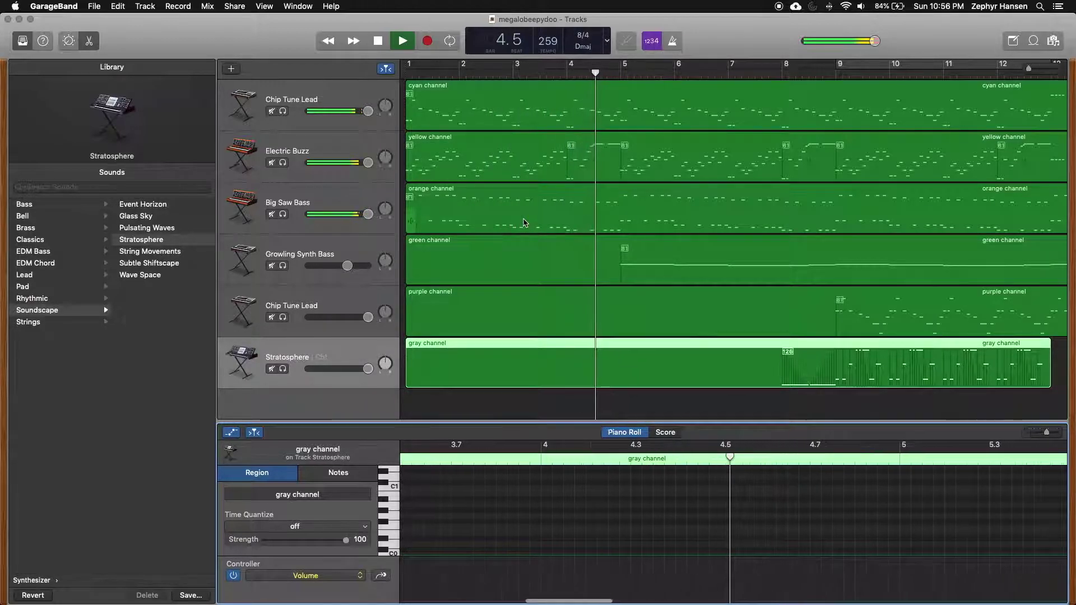
scroll(609, 227, right, 1)
scroll(609, 228, right, 5)
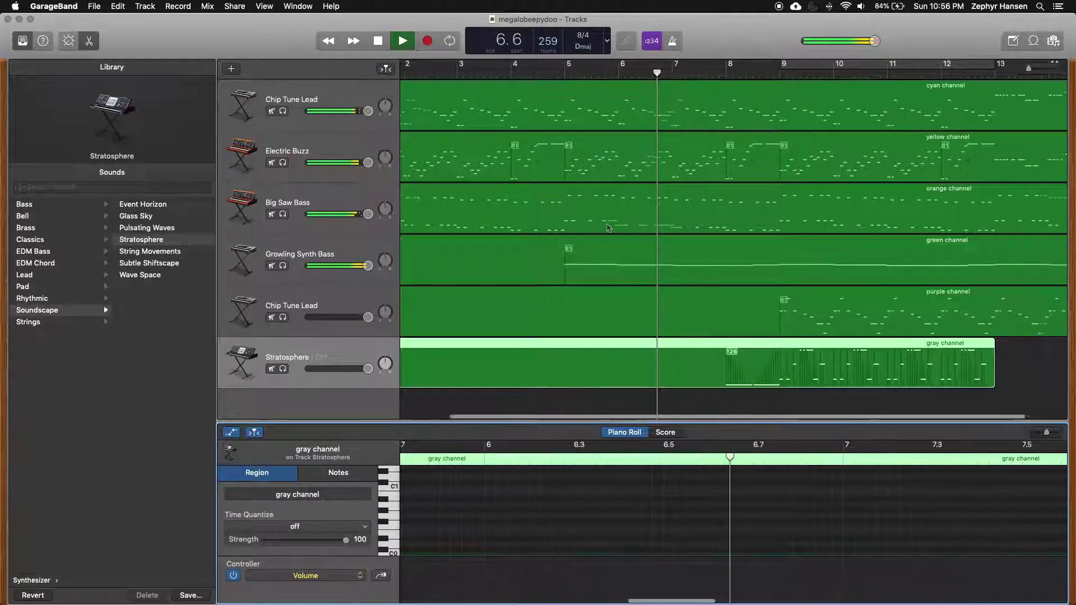
scroll(608, 228, right, 5)
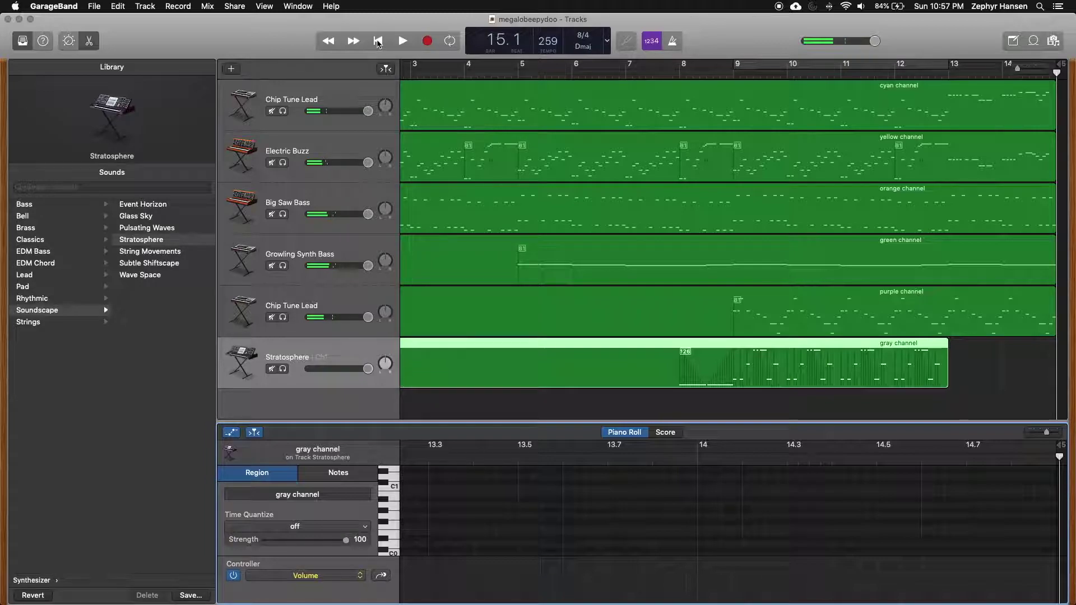
click(378, 41)
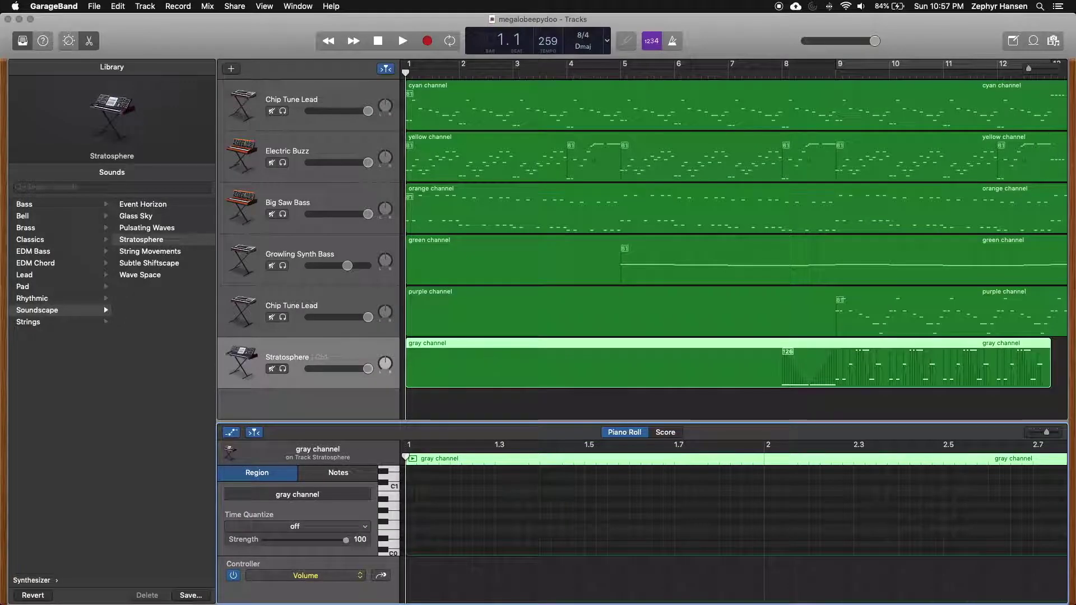
Switch to the BeepBox song in Chrome, view its export options and close them without exporting.
key(super+Tab)
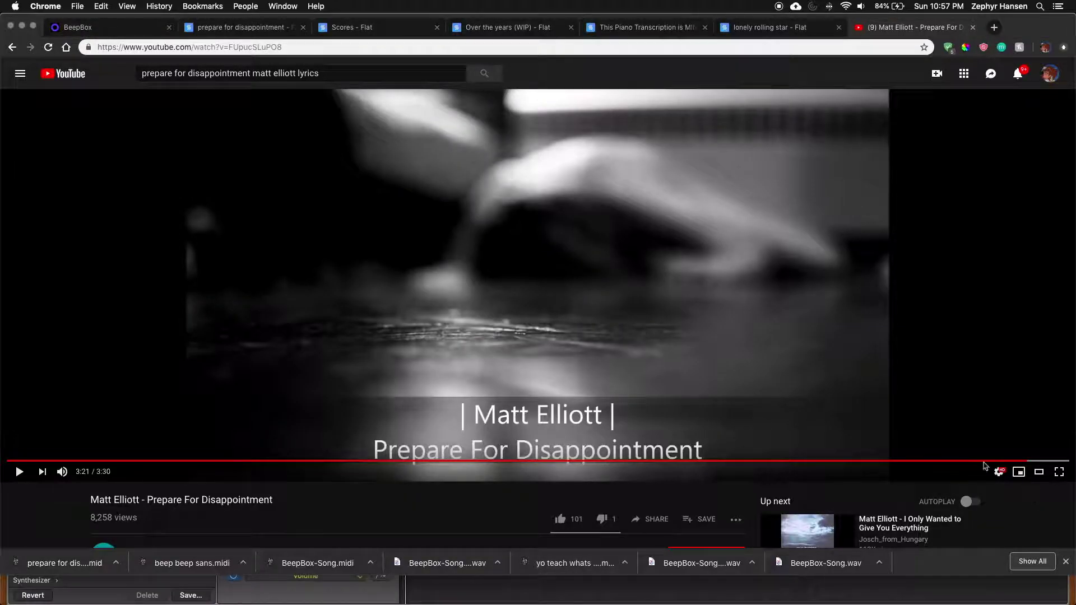
click(121, 26)
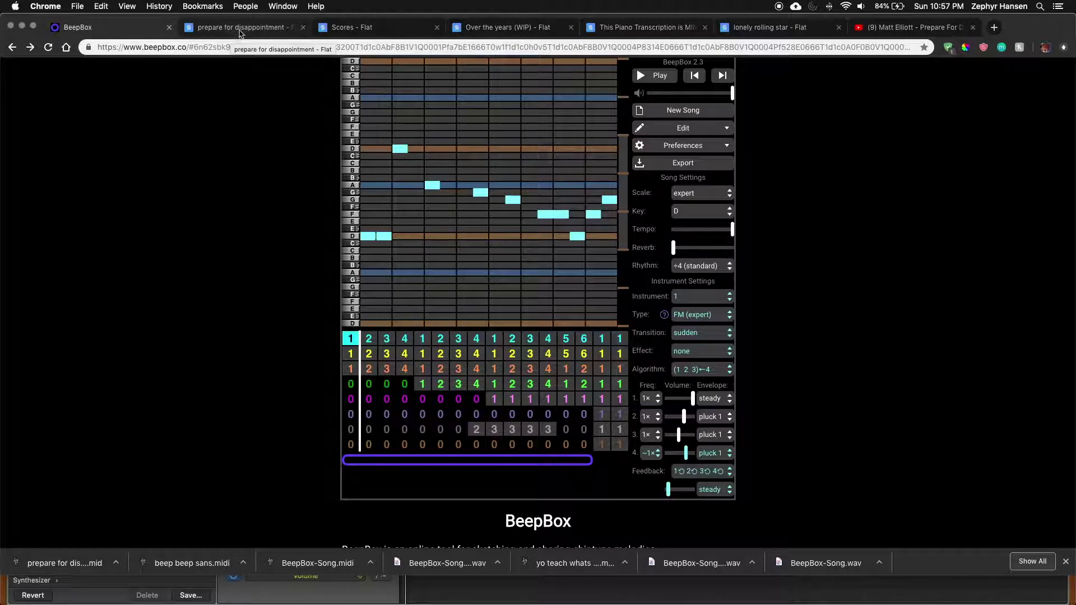
click(678, 162)
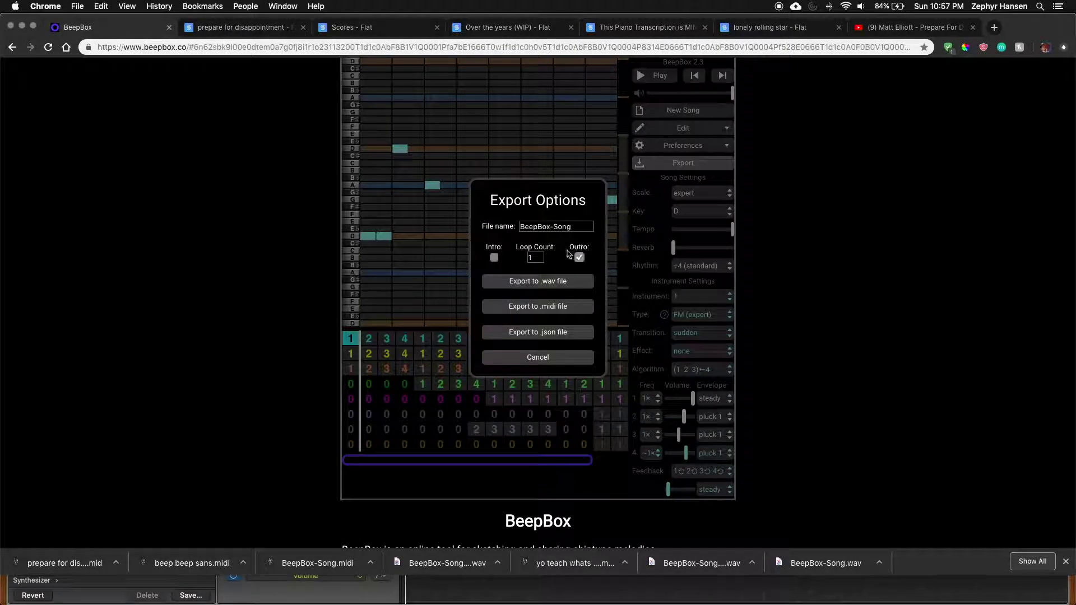
click(554, 353)
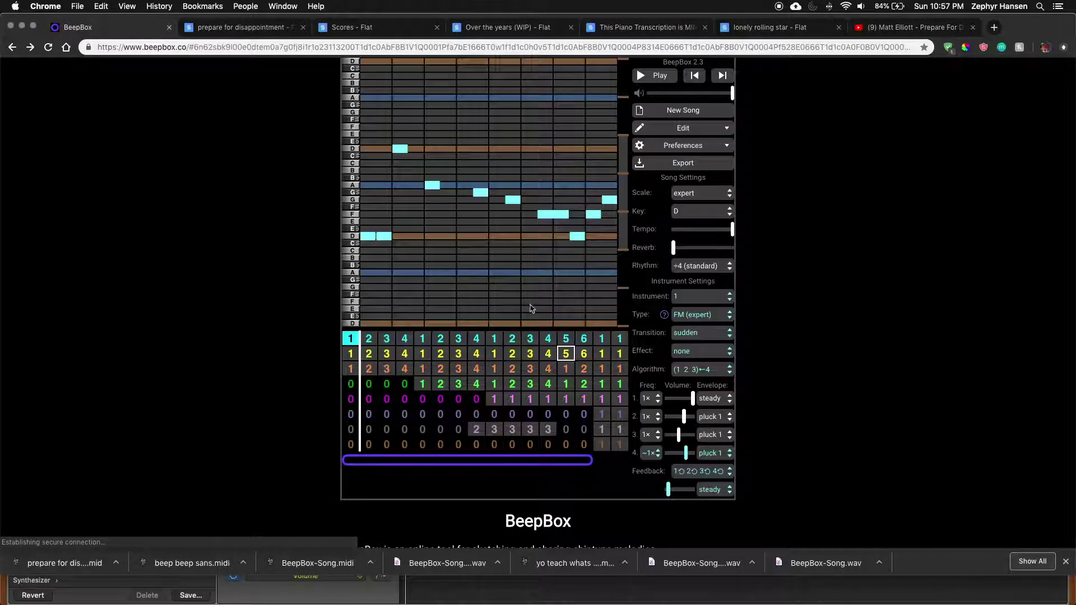
Show the export formats for the "prepare for disappointment" score in Flat and close the list without exporting.
click(232, 33)
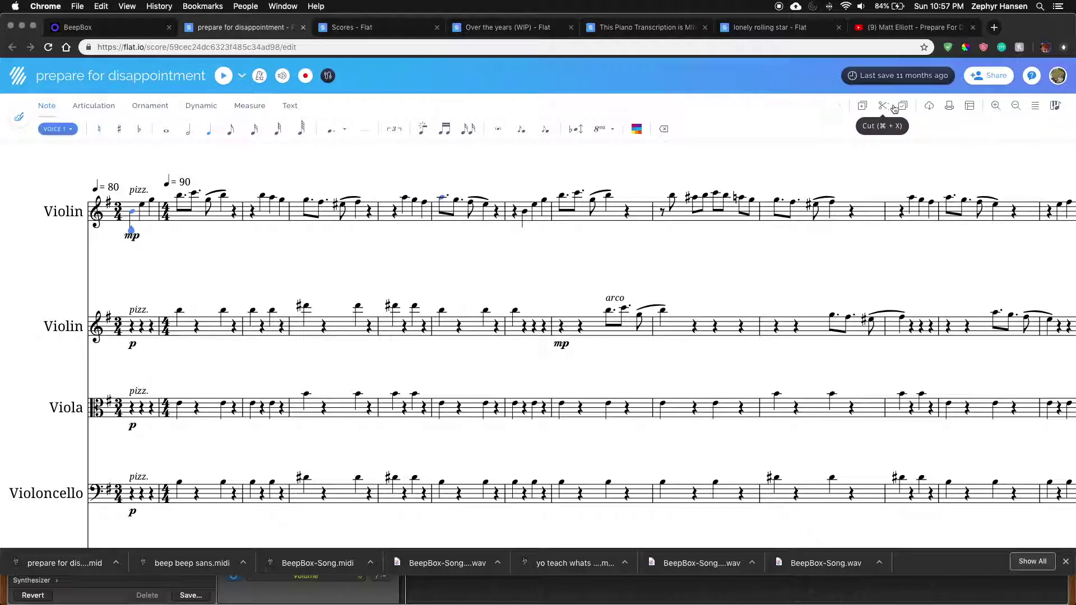
click(930, 110)
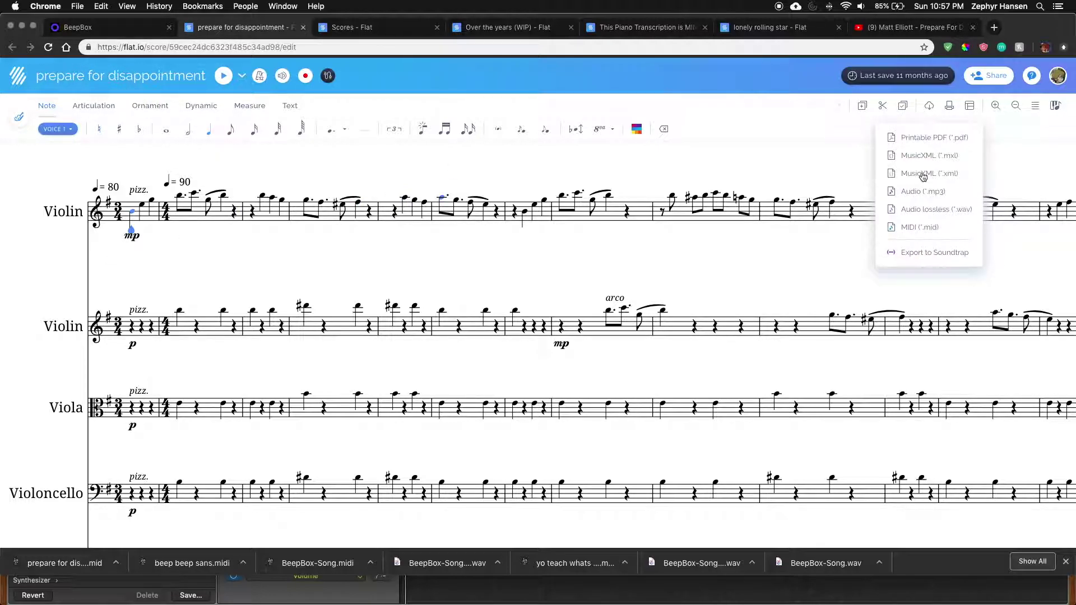
click(830, 124)
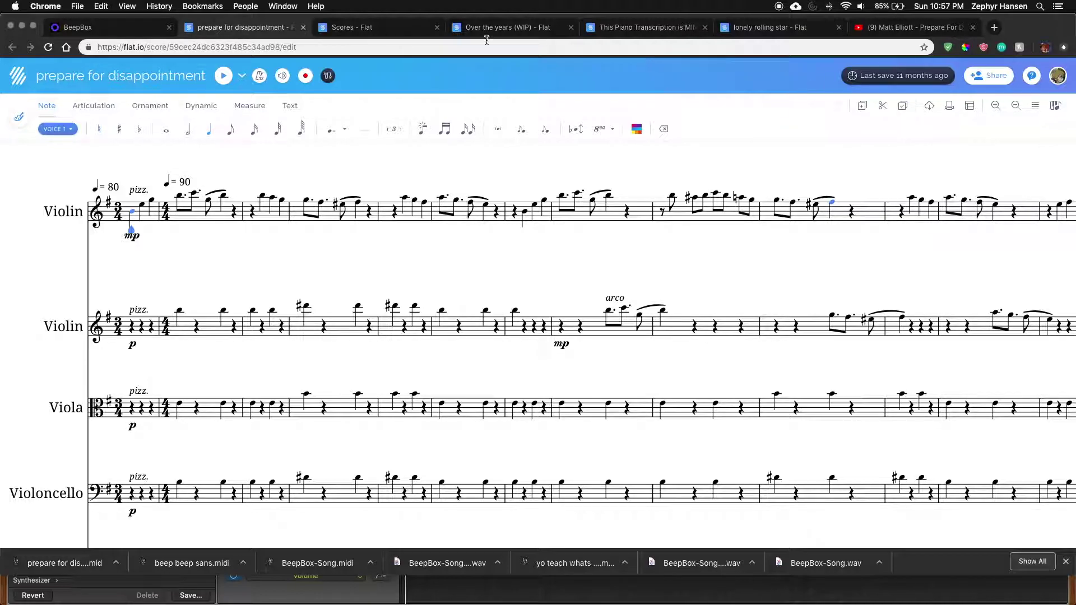
Return to the BeepBox song in the browser.
click(90, 28)
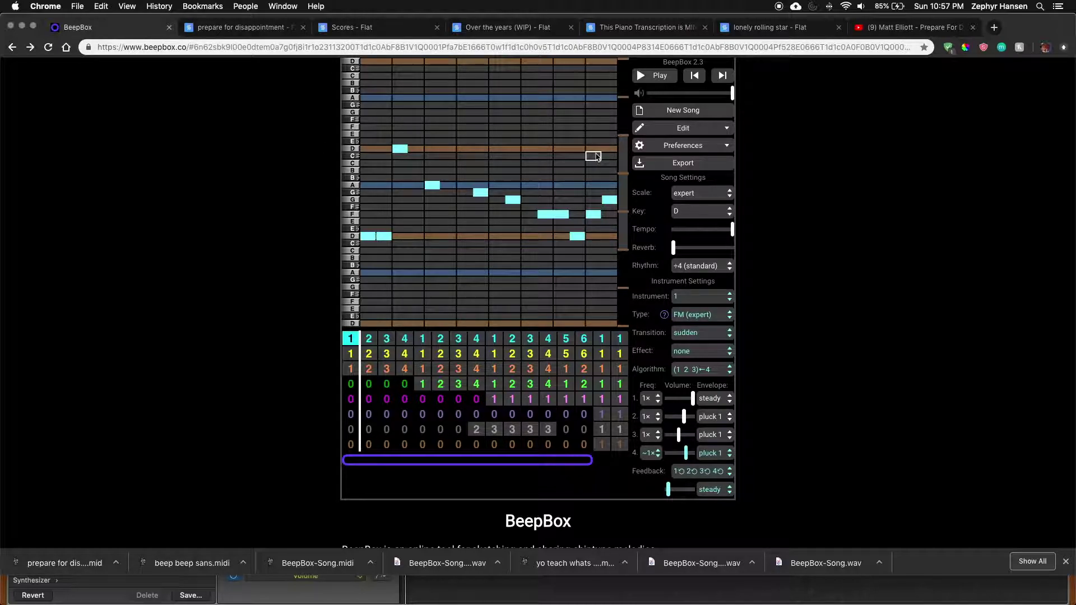
click(202, 6)
click(202, 6)
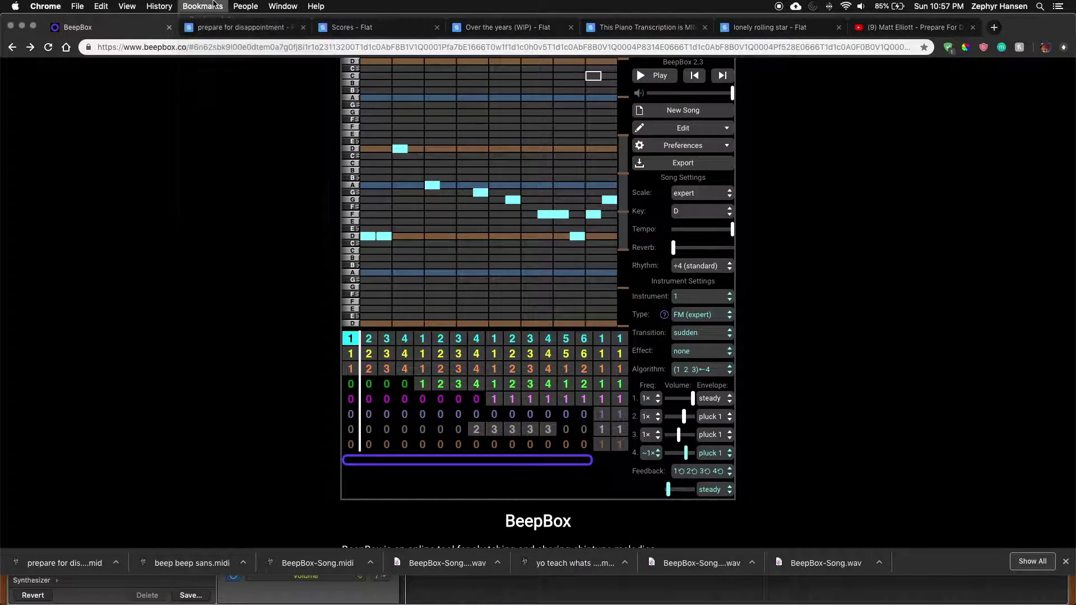